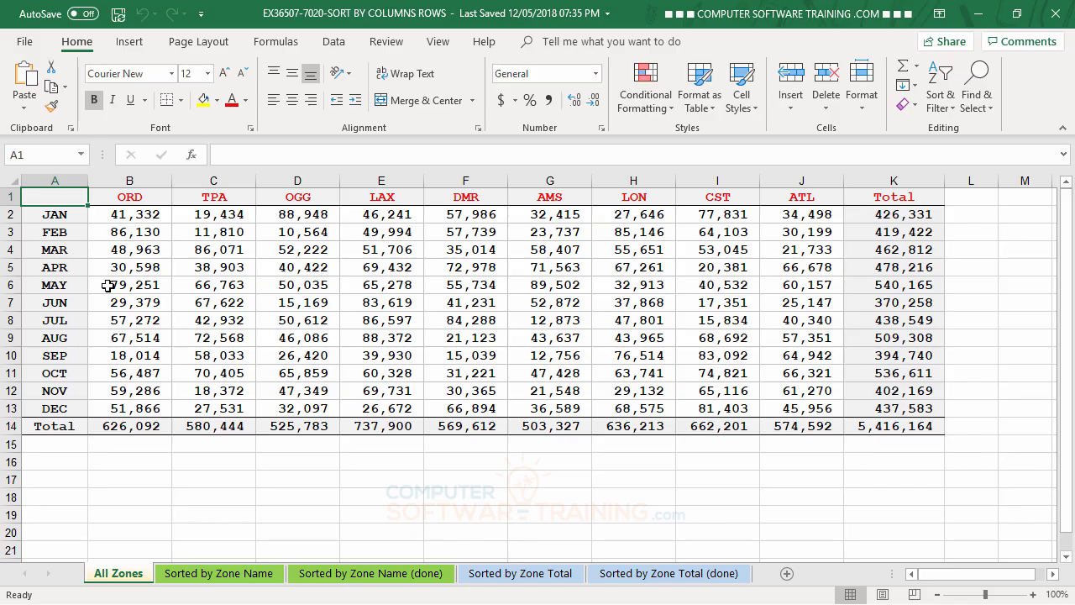
{"action": "left_click_drag", "start_coordinate": [54, 216], "coordinate": [900, 412]}
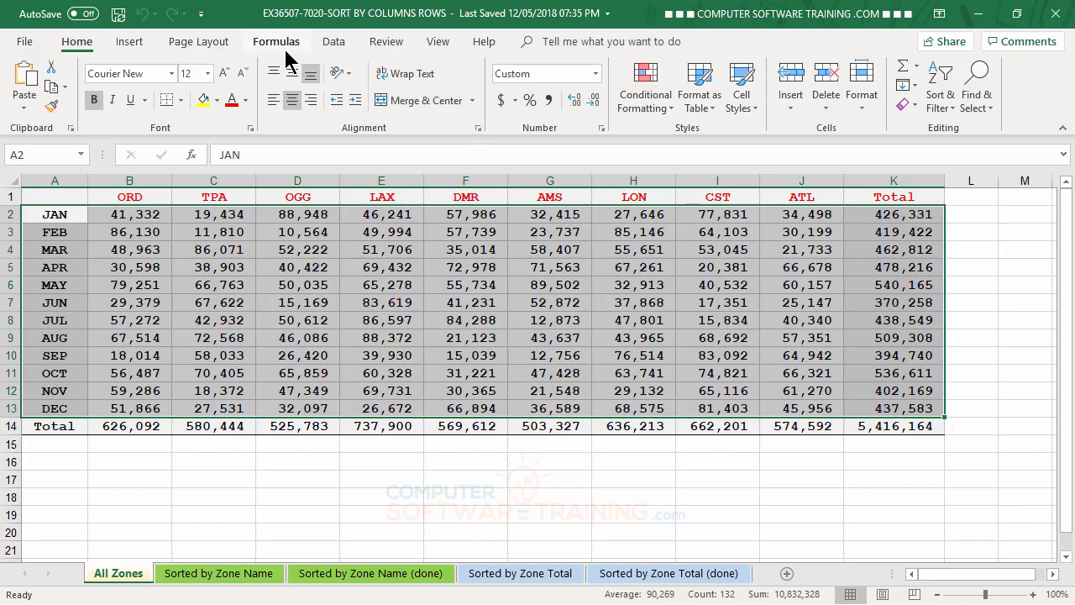
{"action": "left_click", "coordinate": [335, 44]}
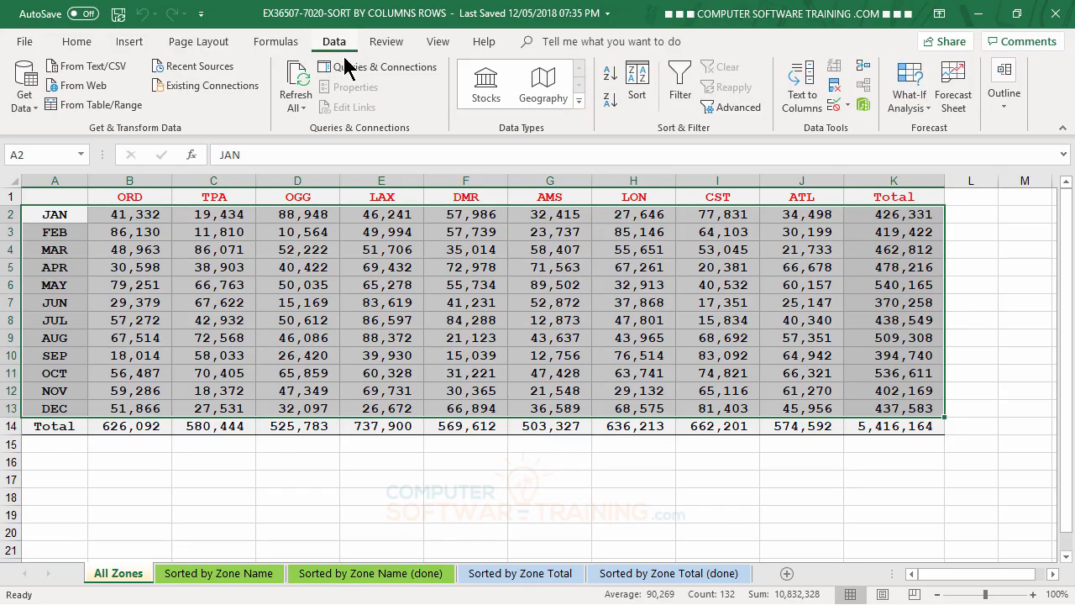
{"action": "left_click", "coordinate": [637, 81]}
{"action": "left_click_drag", "start_coordinate": [711, 159], "coordinate": [712, 293]}
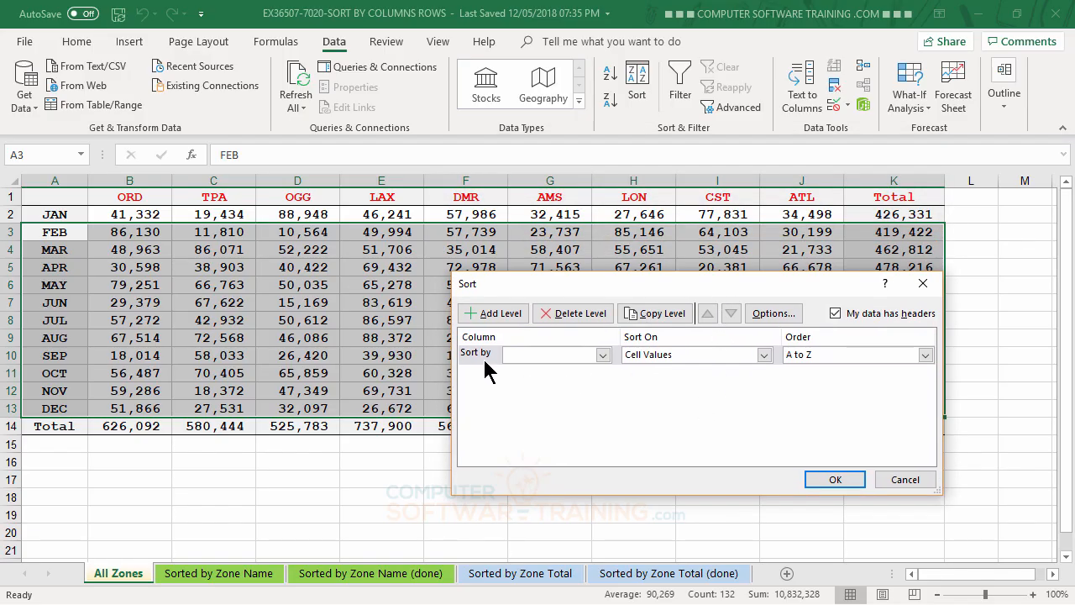
{"action": "left_click", "coordinate": [603, 356]}
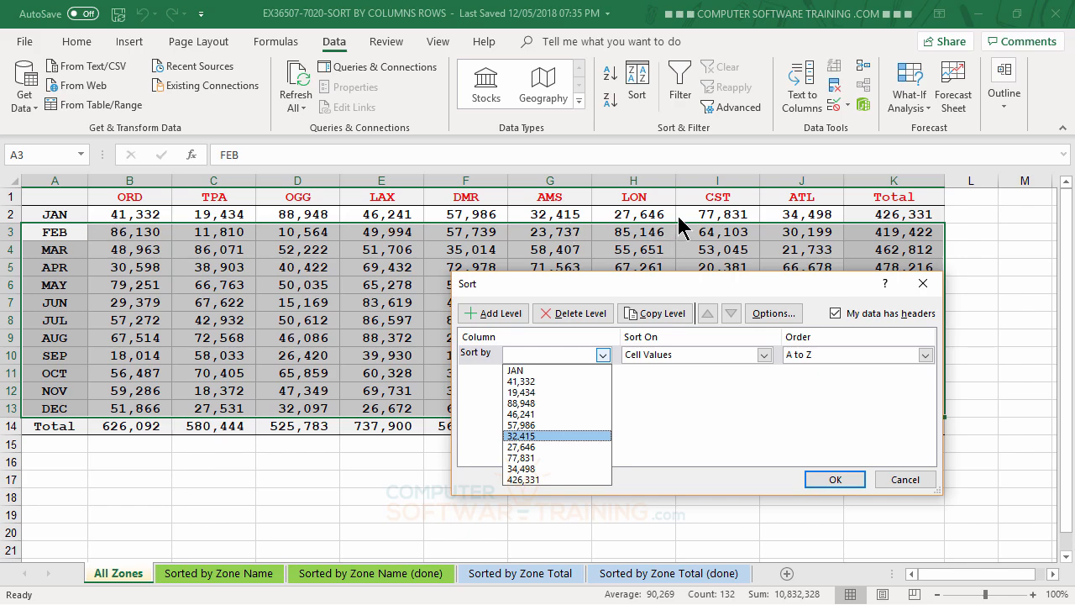
{"action": "left_click", "coordinate": [837, 315]}
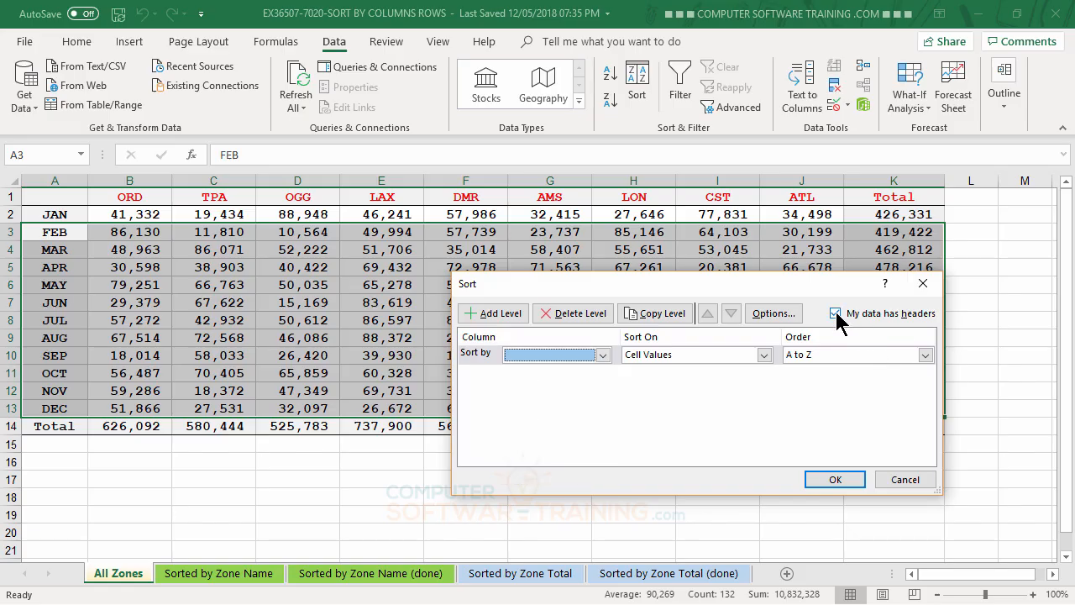
{"action": "left_click", "coordinate": [835, 314]}
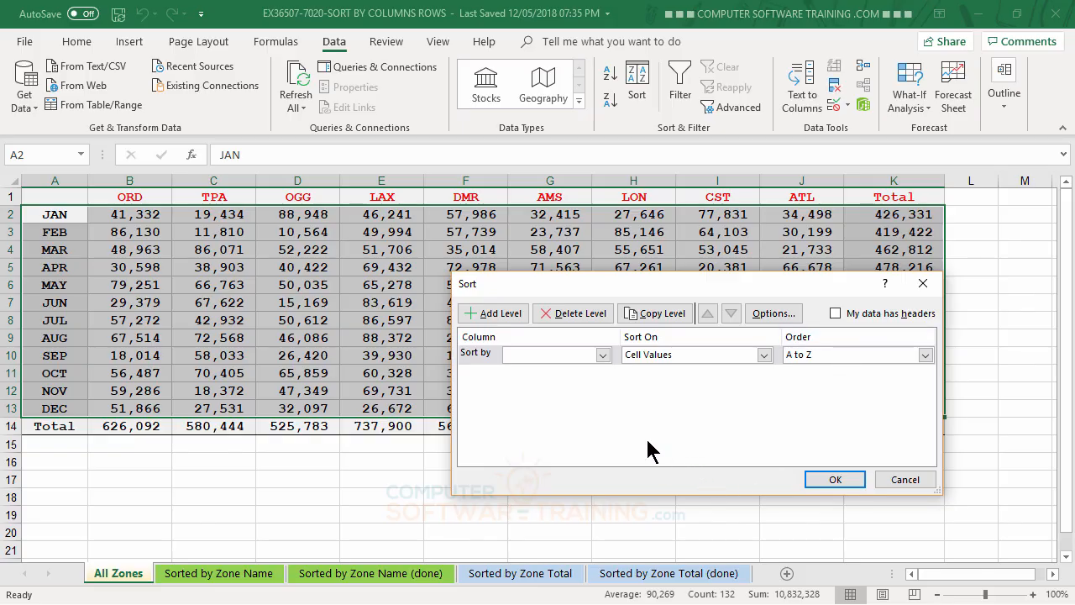
{"action": "left_click", "coordinate": [603, 356]}
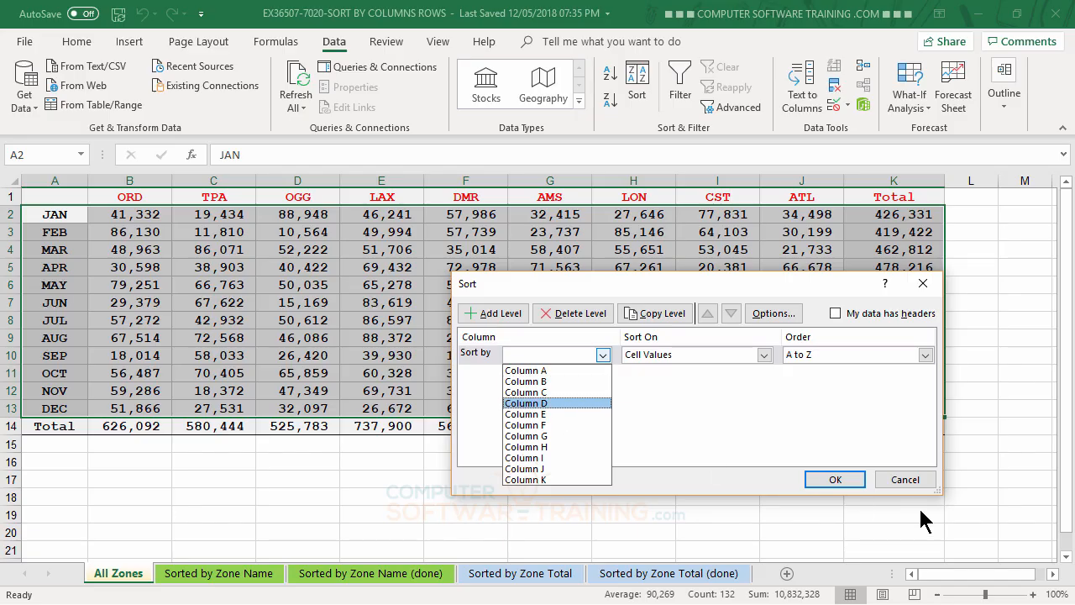
{"action": "left_click", "coordinate": [917, 479]}
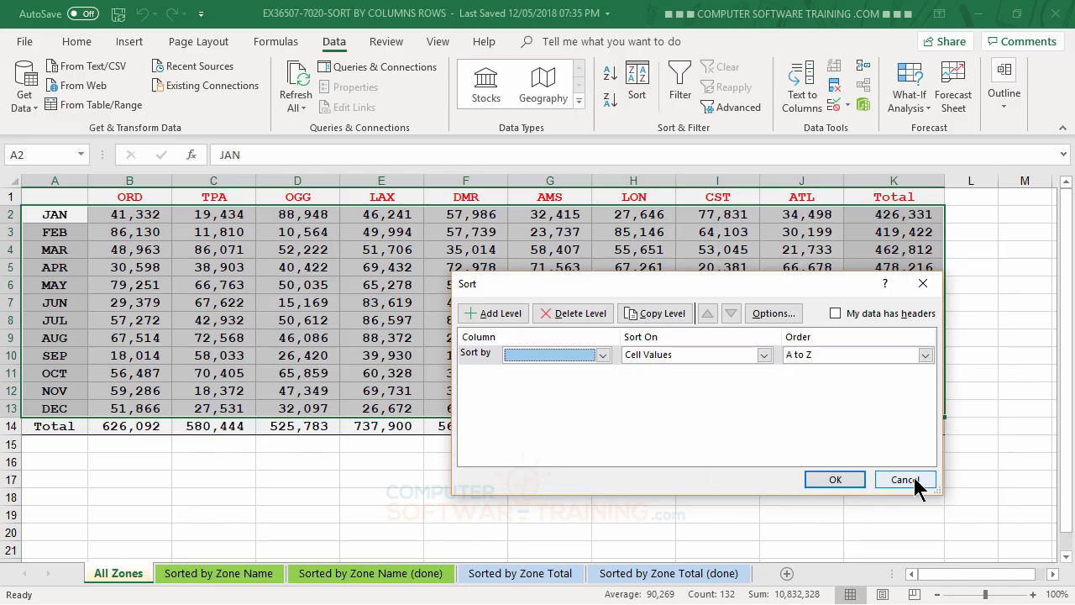
{"action": "left_click", "coordinate": [905, 479]}
{"action": "left_click", "coordinate": [525, 319]}
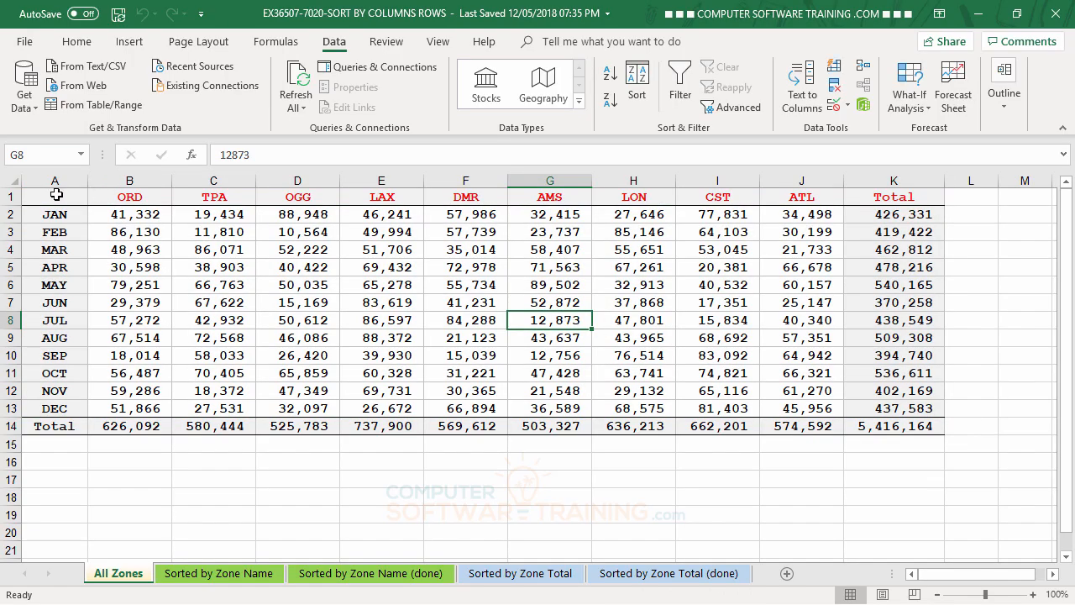
- Sort the month rows of A1:K13 by Total, largest to smallest
{"action": "left_click_drag", "start_coordinate": [56, 195], "coordinate": [924, 403]}
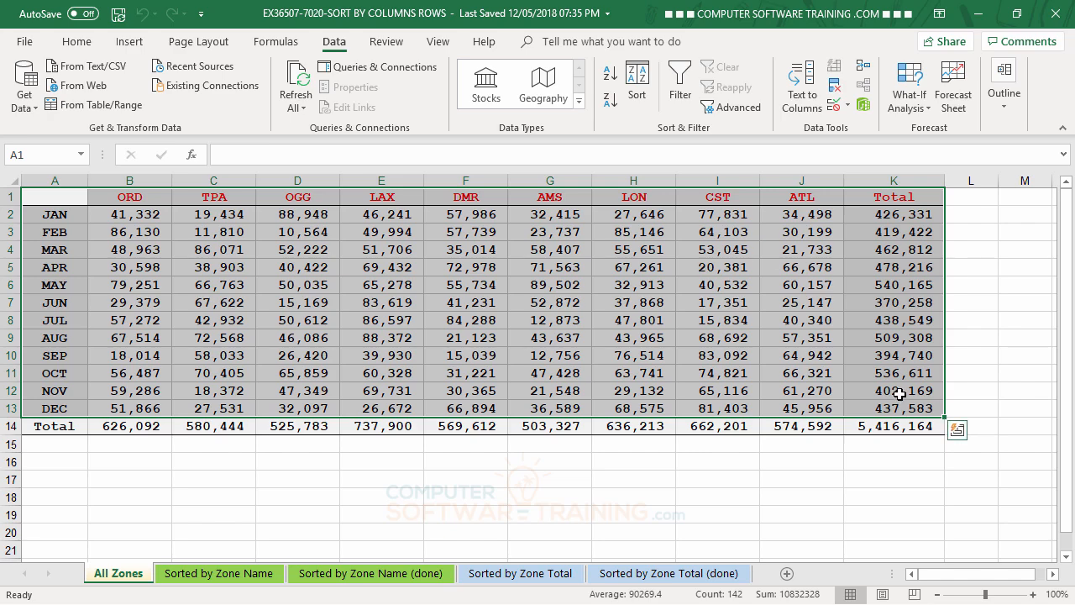
{"action": "left_click", "coordinate": [637, 79]}
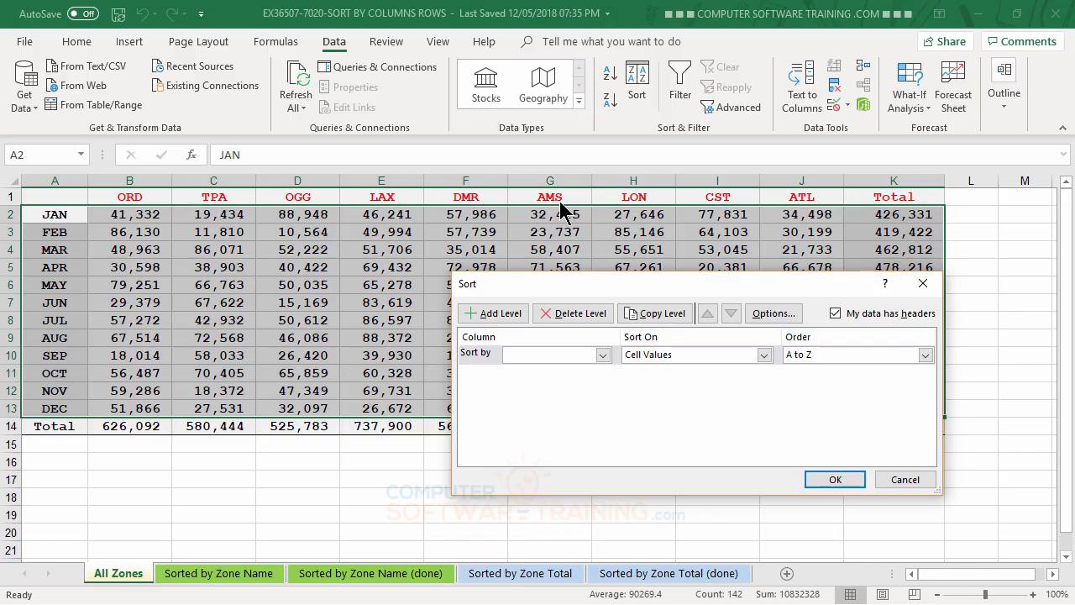
{"action": "left_click", "coordinate": [603, 355]}
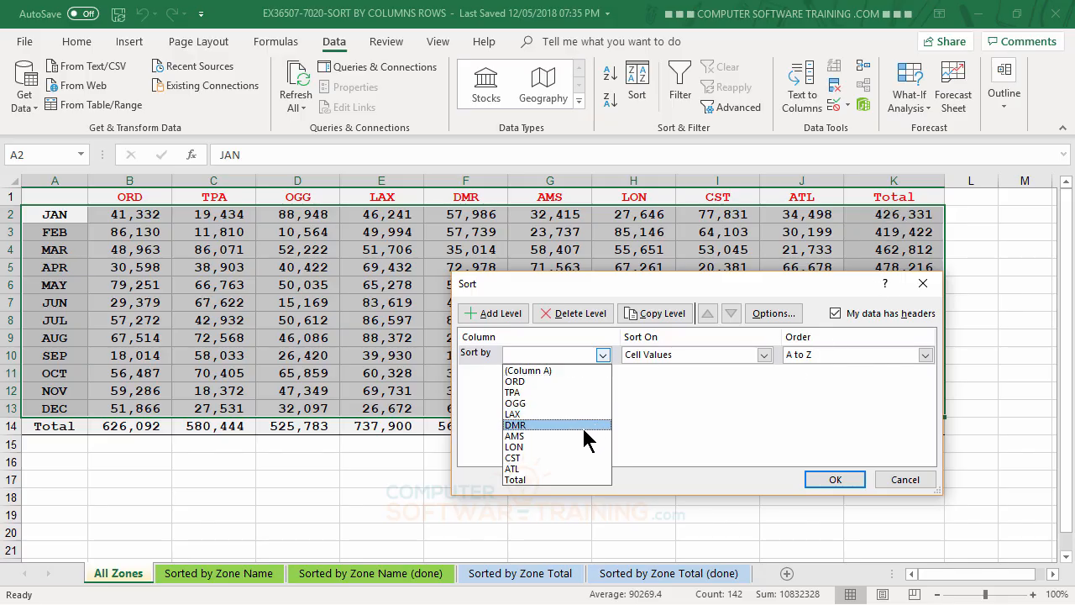
{"action": "left_click", "coordinate": [530, 477]}
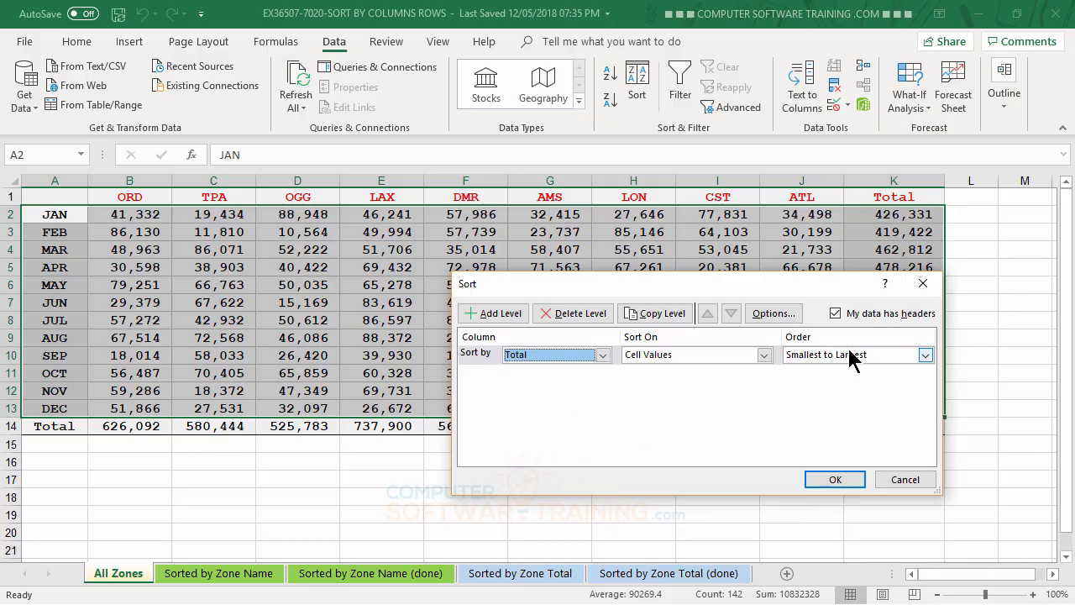
{"action": "left_click", "coordinate": [925, 354]}
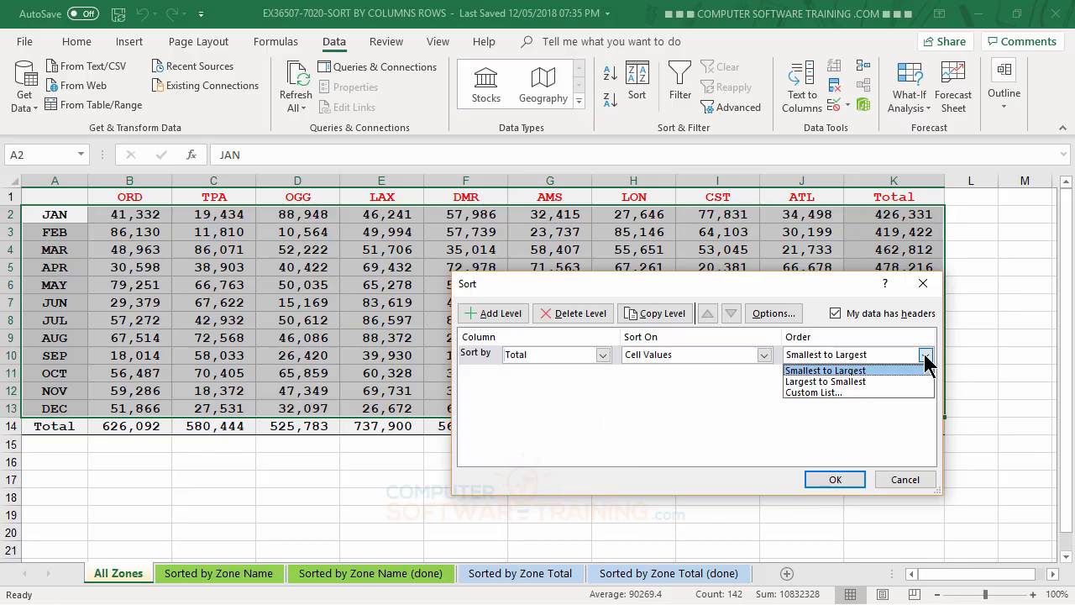
{"action": "left_click", "coordinate": [827, 381]}
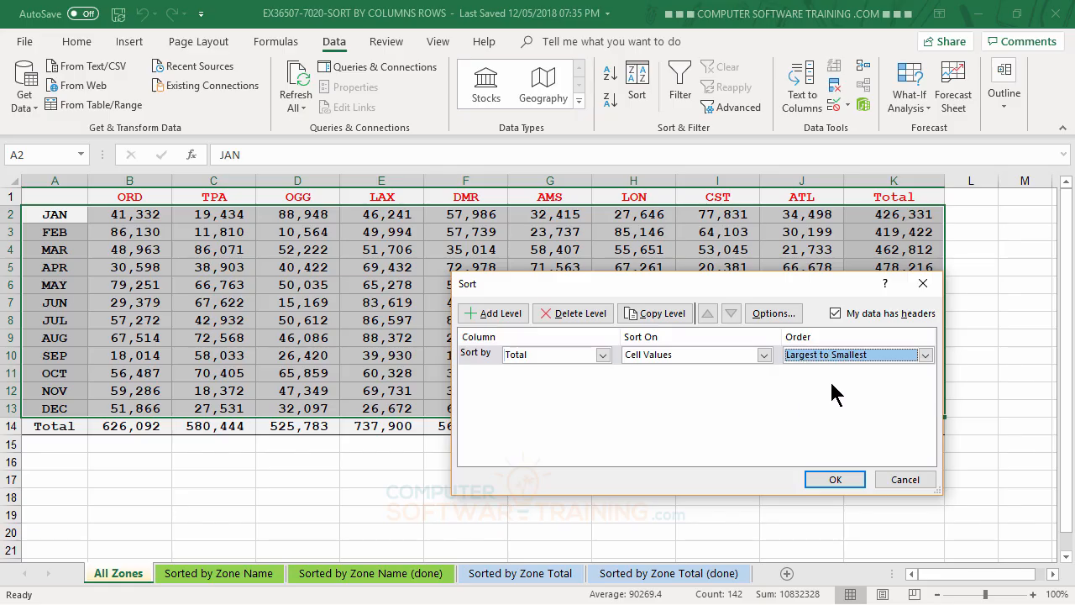
{"action": "left_click", "coordinate": [834, 480]}
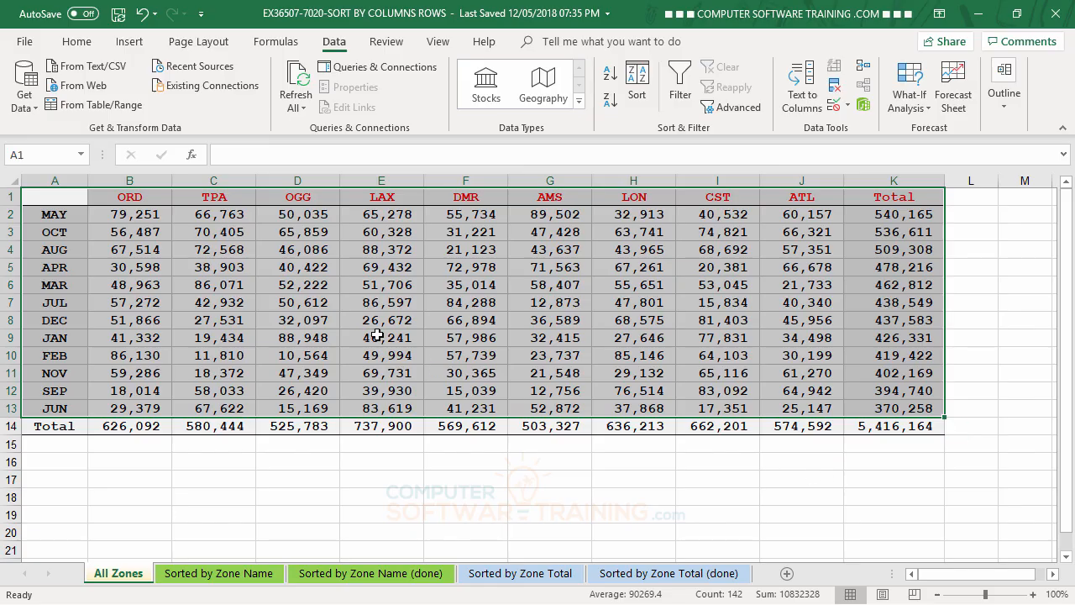
- On the Sorted by Zone Name sheet, select B1:J14 and set the sort orientation to left to right
{"action": "left_click", "coordinate": [242, 580]}
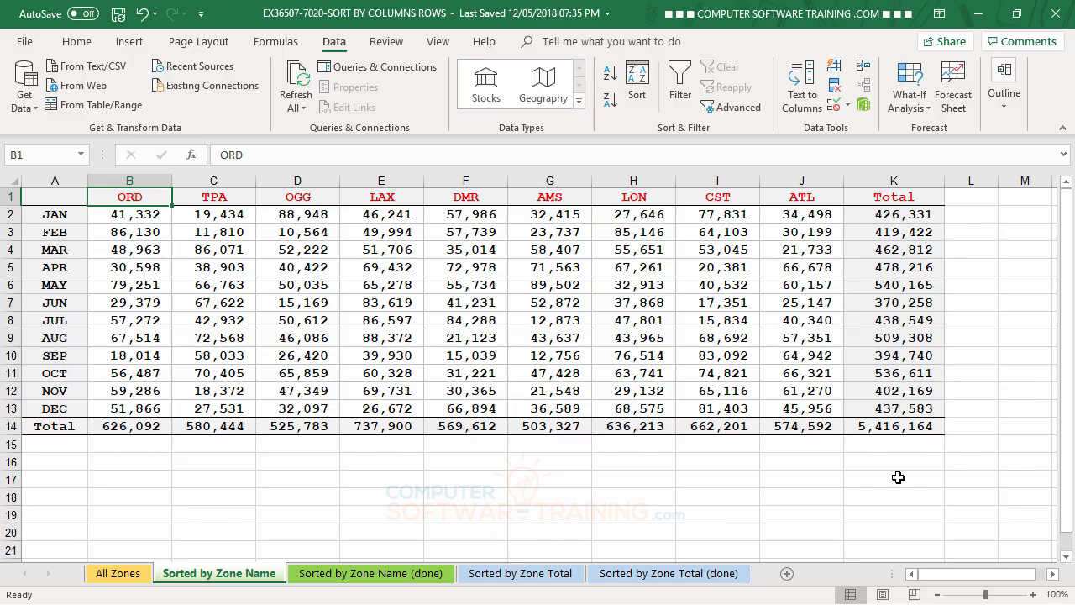
{"action": "key", "text": "ctrl+z"}
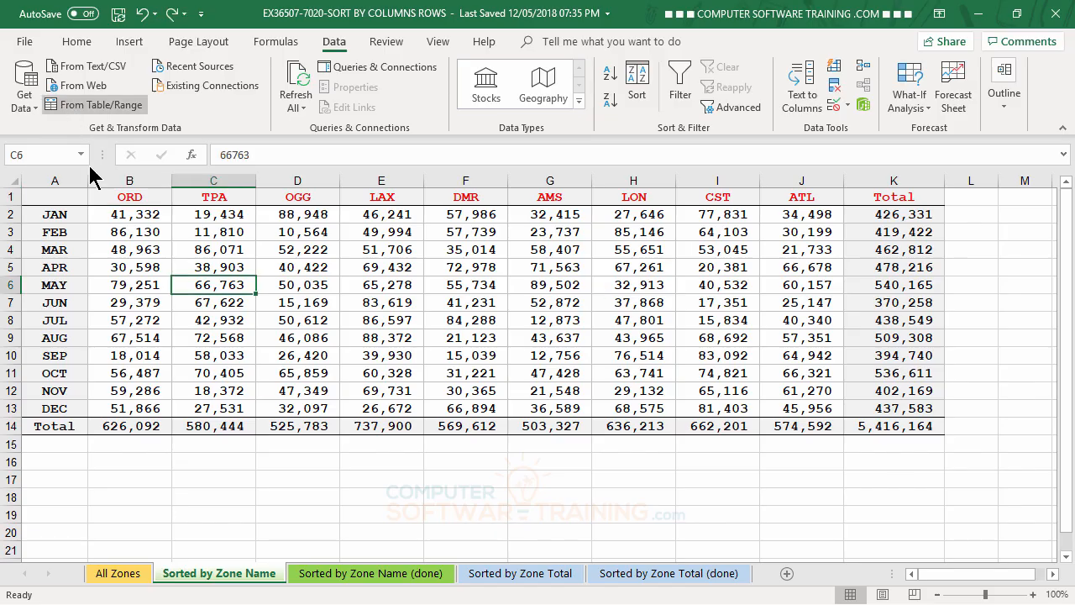
{"action": "left_click", "coordinate": [130, 197]}
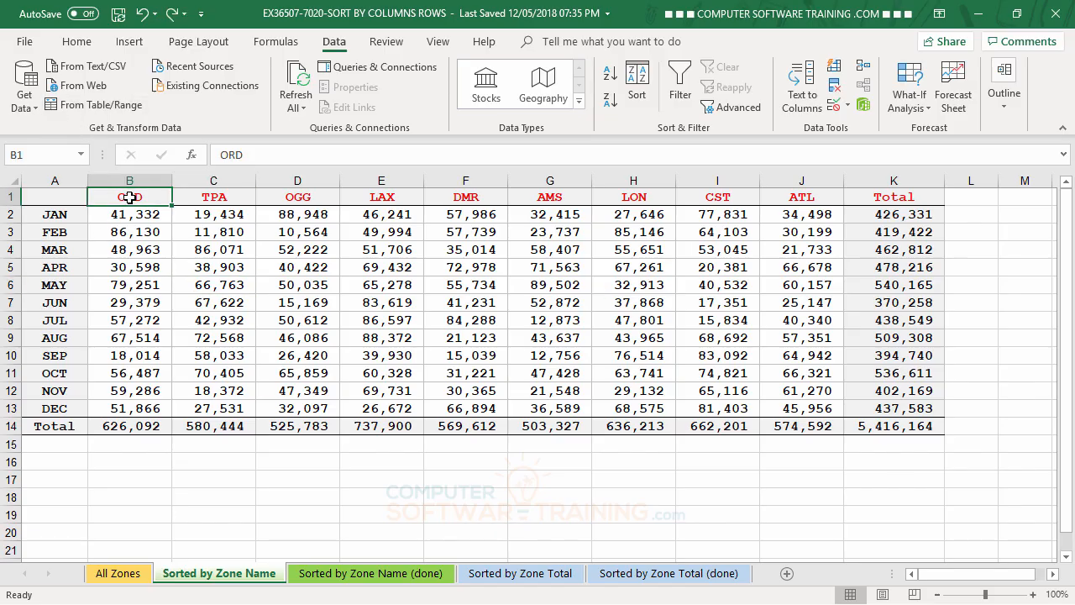
{"action": "left_click_drag", "start_coordinate": [130, 197], "coordinate": [813, 420]}
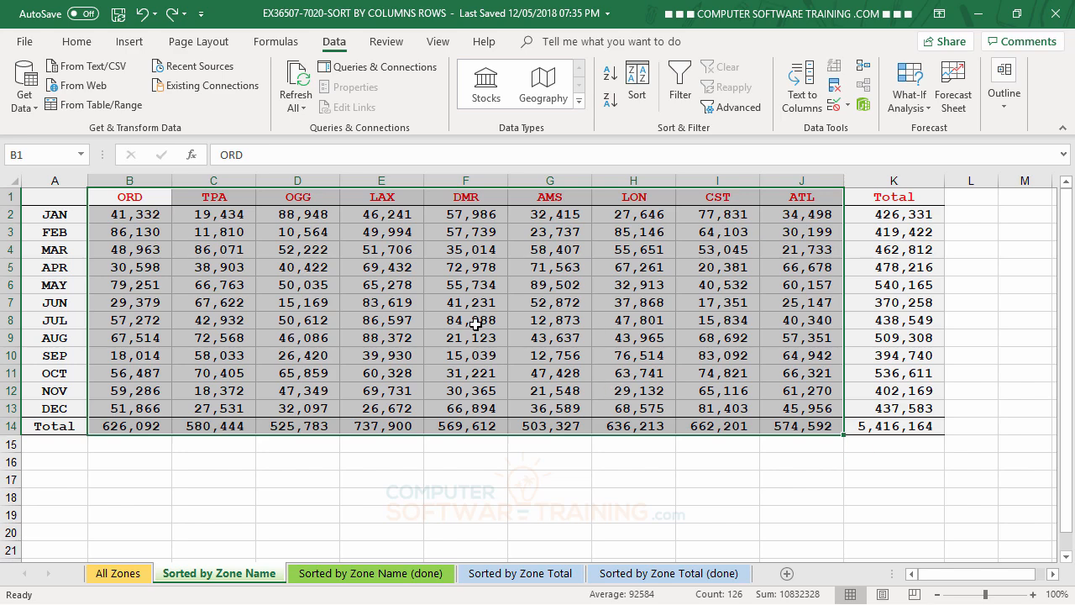
{"action": "left_click", "coordinate": [639, 75]}
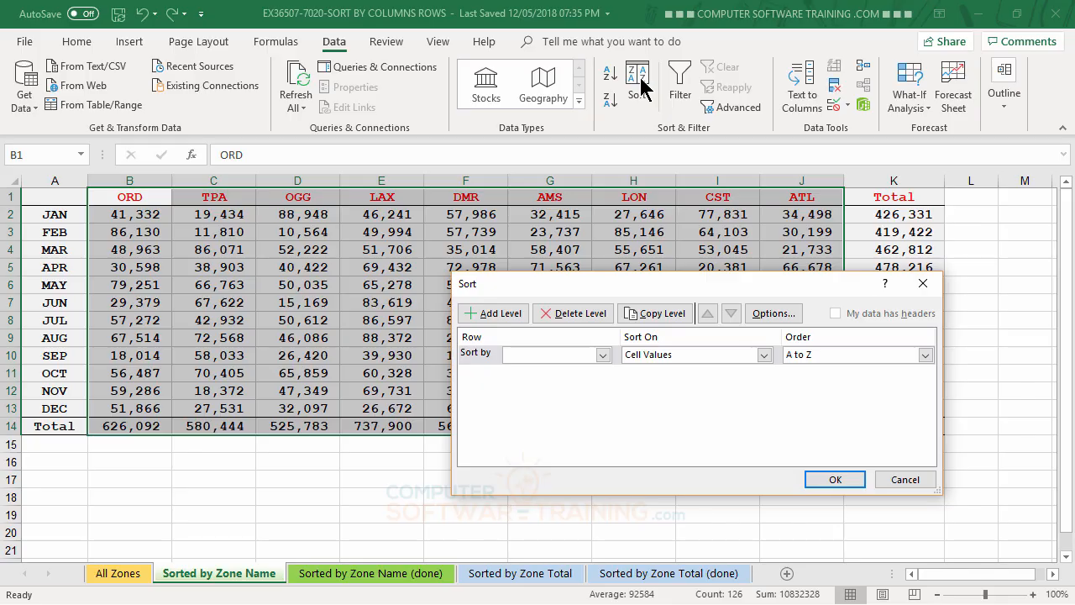
{"action": "left_click", "coordinate": [773, 313]}
{"action": "left_click", "coordinate": [672, 397]}
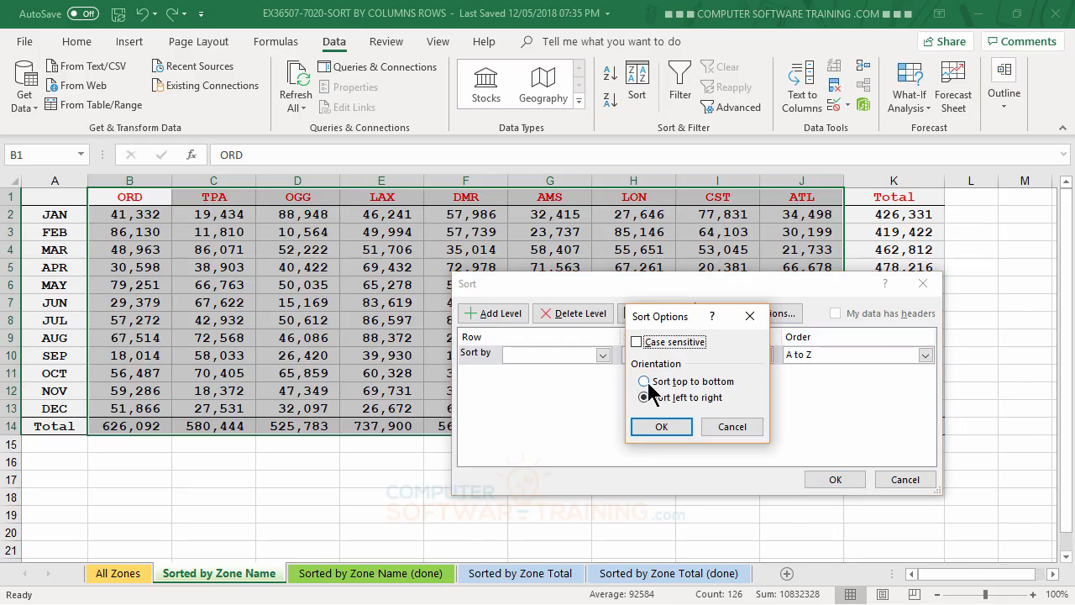
{"action": "left_click", "coordinate": [646, 382]}
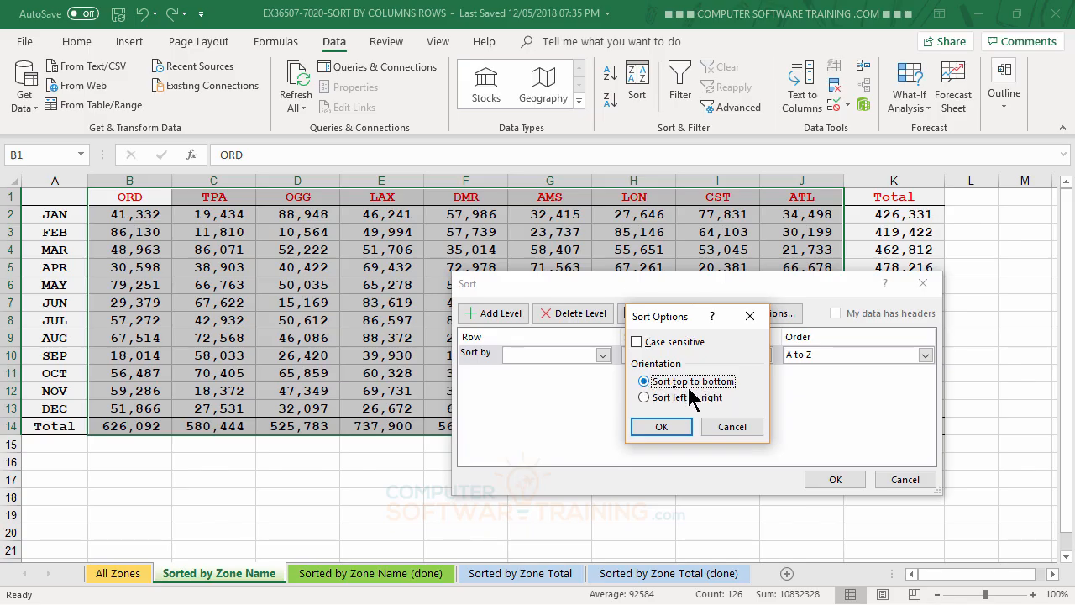
{"action": "left_click", "coordinate": [654, 396]}
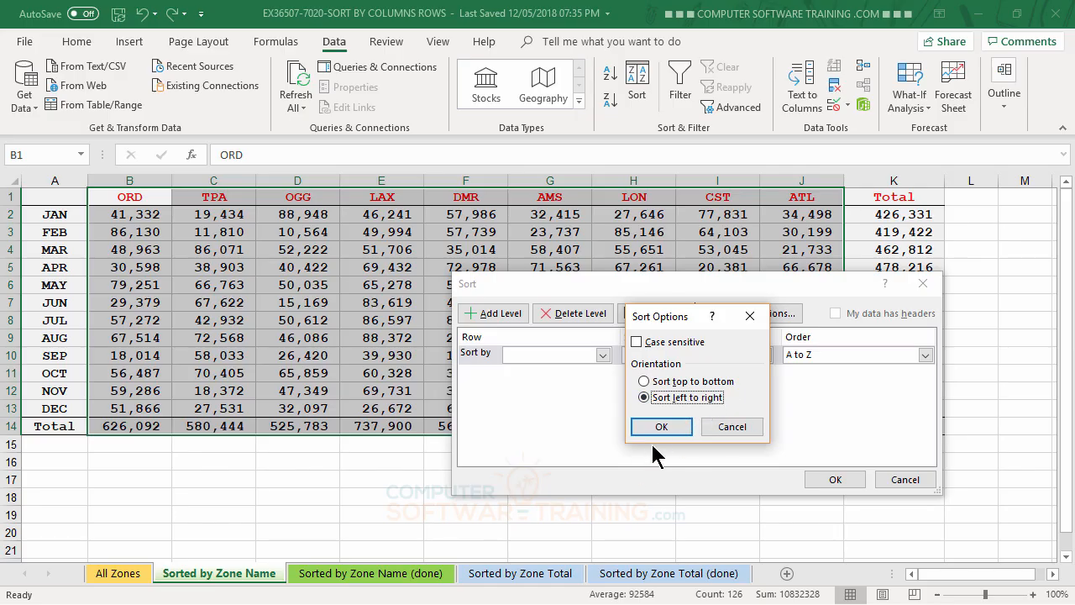
{"action": "left_click", "coordinate": [662, 424]}
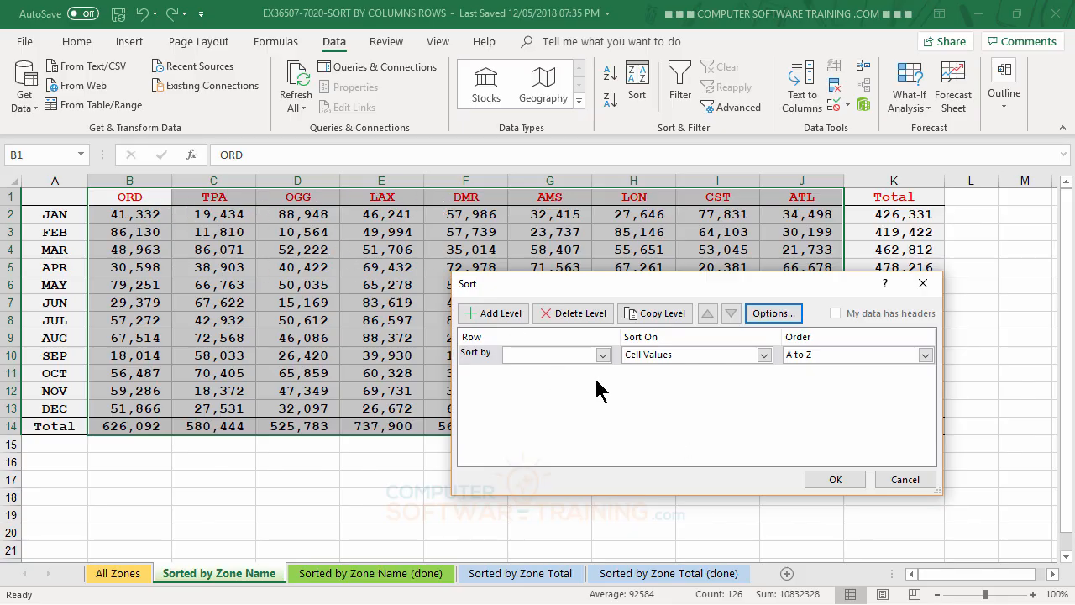
- Sort the zone columns by Row 1 in A to Z order
{"action": "left_click", "coordinate": [610, 353]}
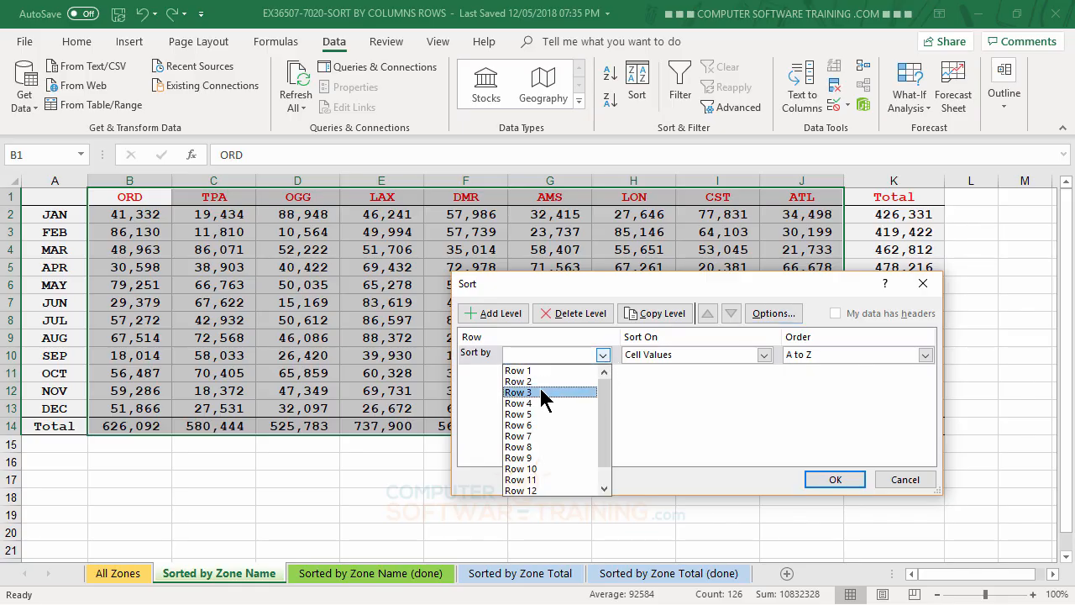
{"action": "left_click", "coordinate": [517, 372]}
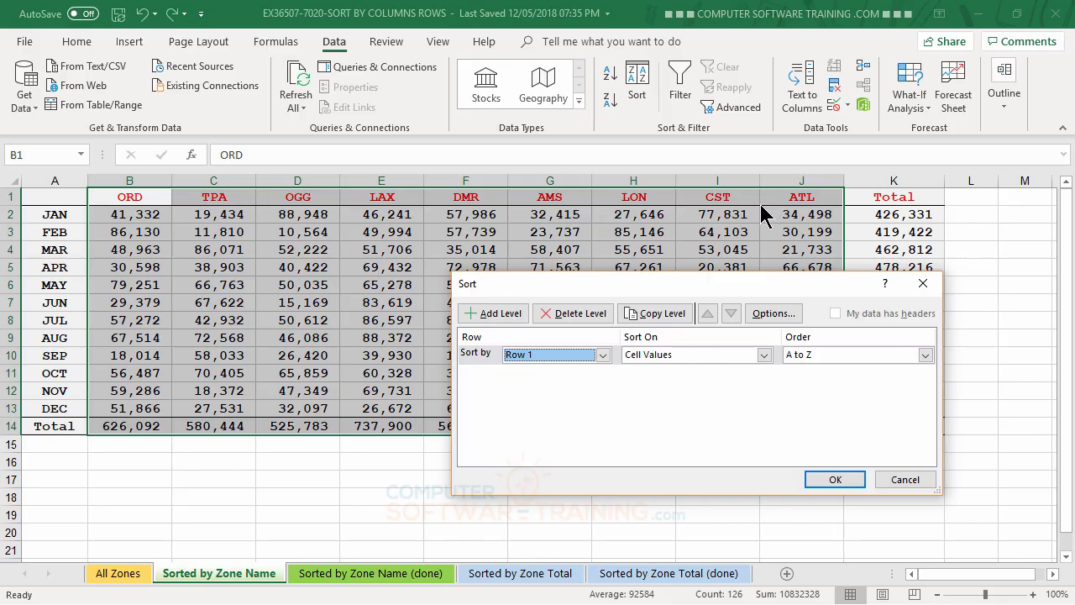
{"action": "left_click", "coordinate": [831, 481]}
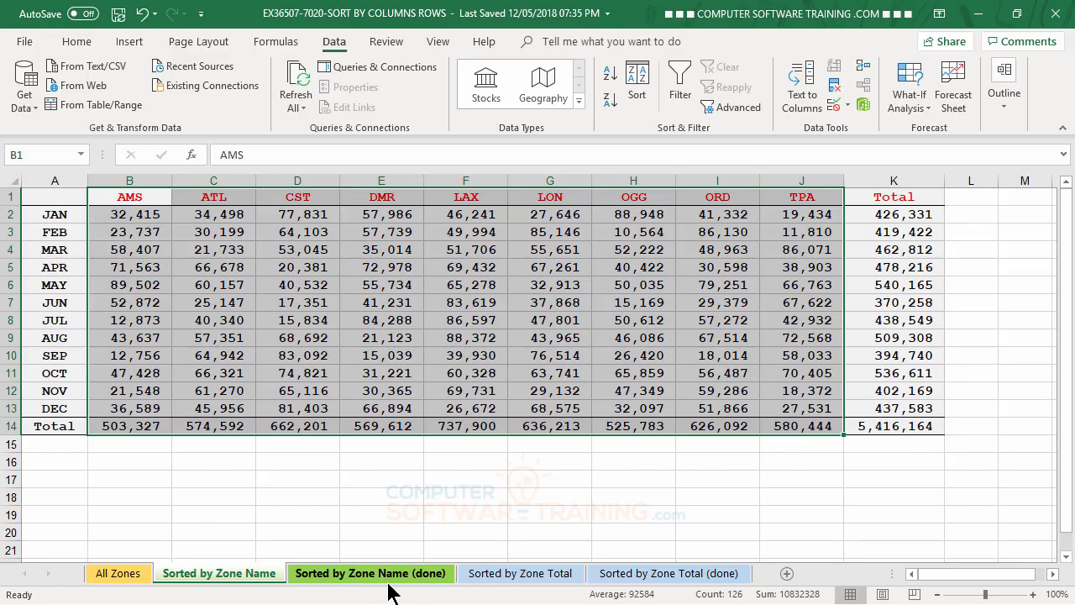
- On the Sorted by Zone Total sheet, select B1:J14 and set the sort orientation to left to right
{"action": "left_click", "coordinate": [514, 576]}
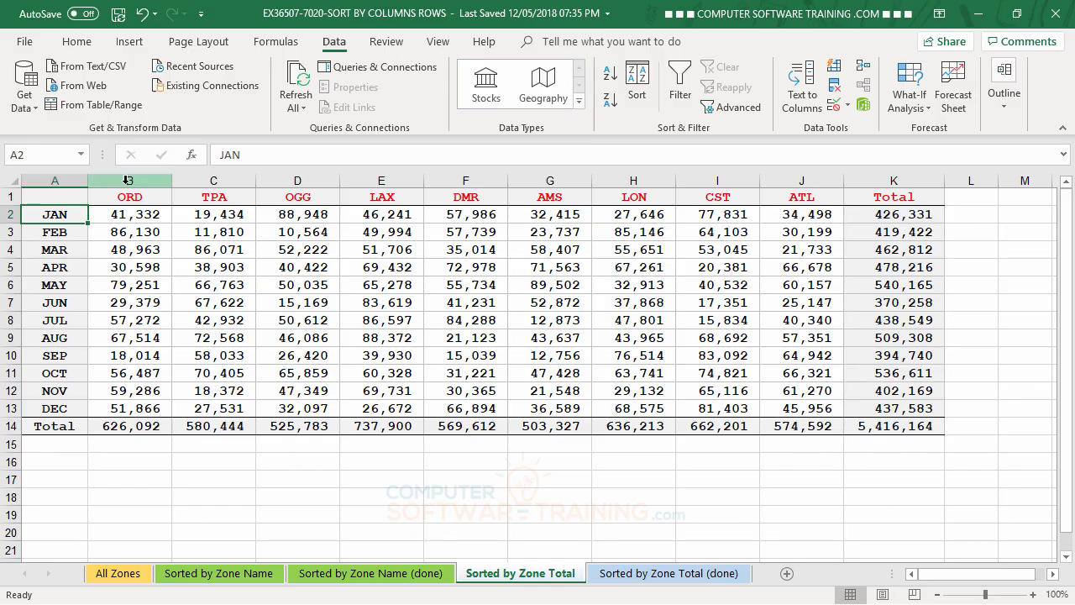
{"action": "left_click_drag", "start_coordinate": [121, 199], "coordinate": [803, 420]}
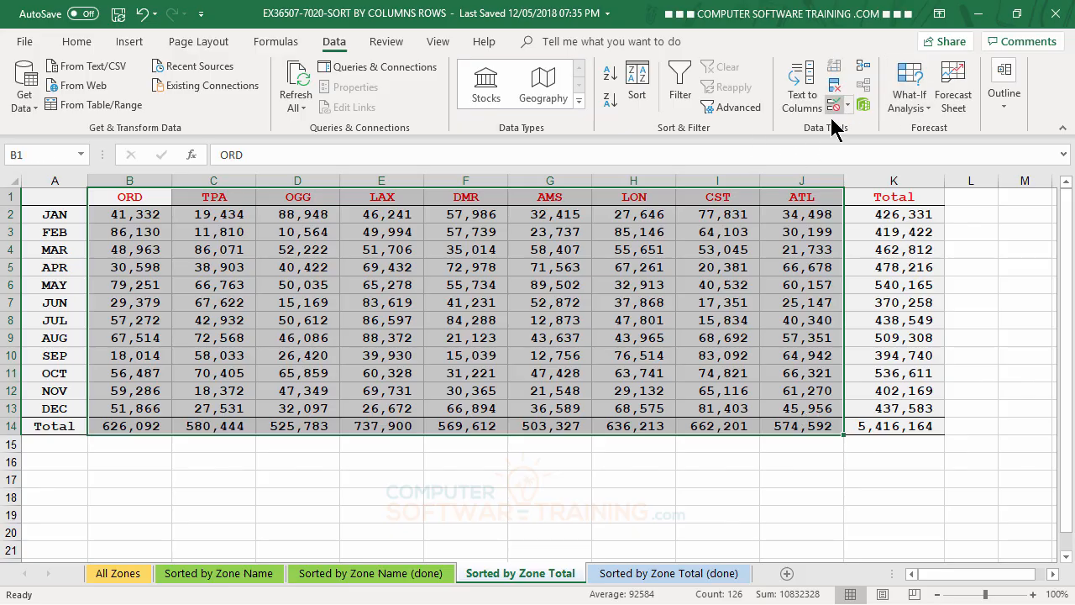
{"action": "left_click", "coordinate": [635, 84]}
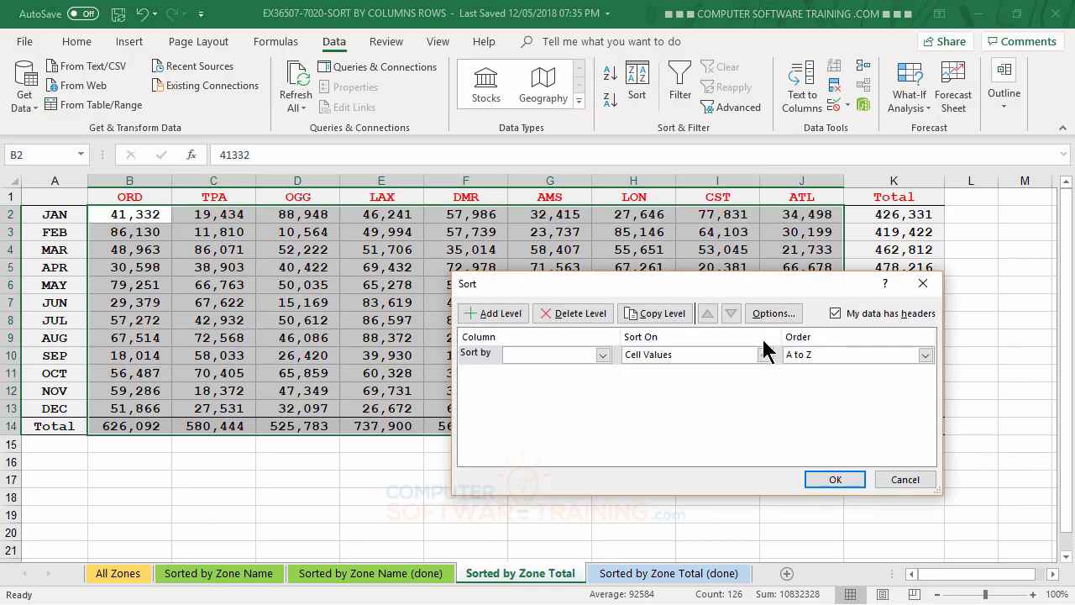
{"action": "left_click", "coordinate": [773, 313]}
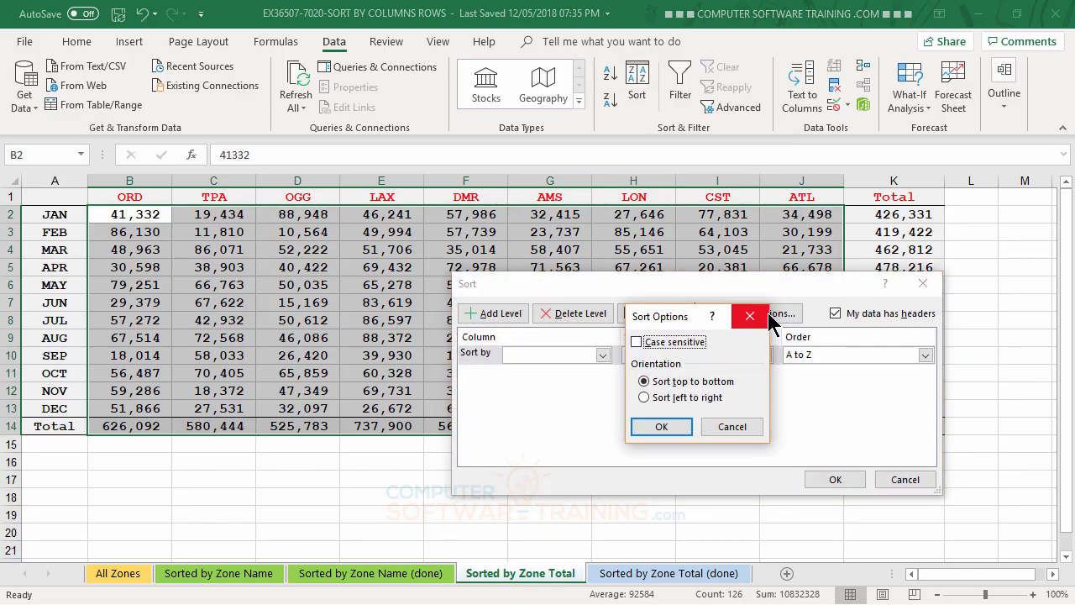
{"action": "left_click", "coordinate": [668, 399]}
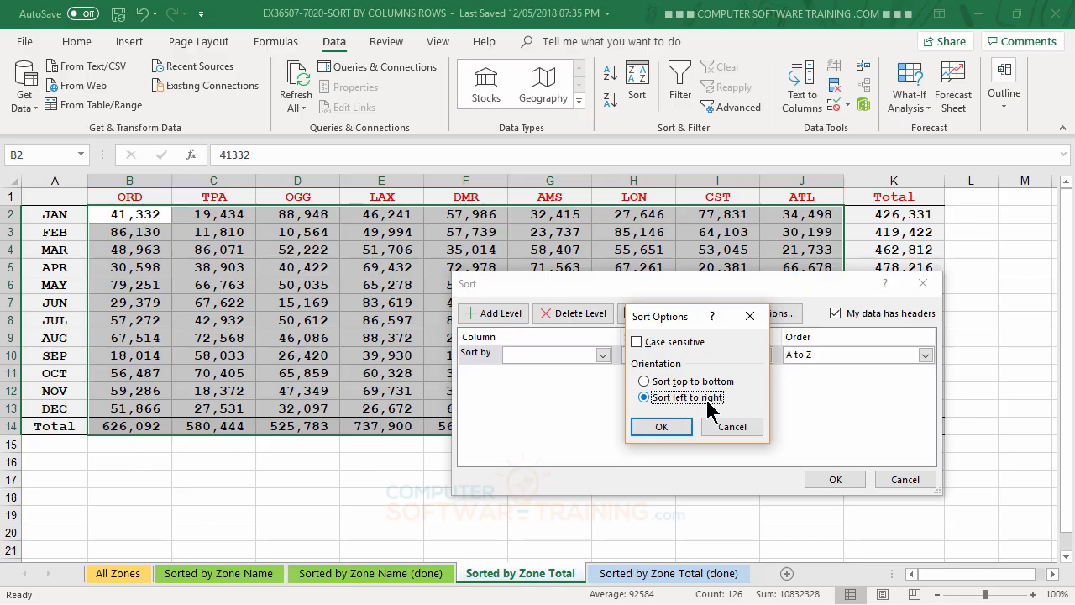
{"action": "left_click", "coordinate": [660, 426]}
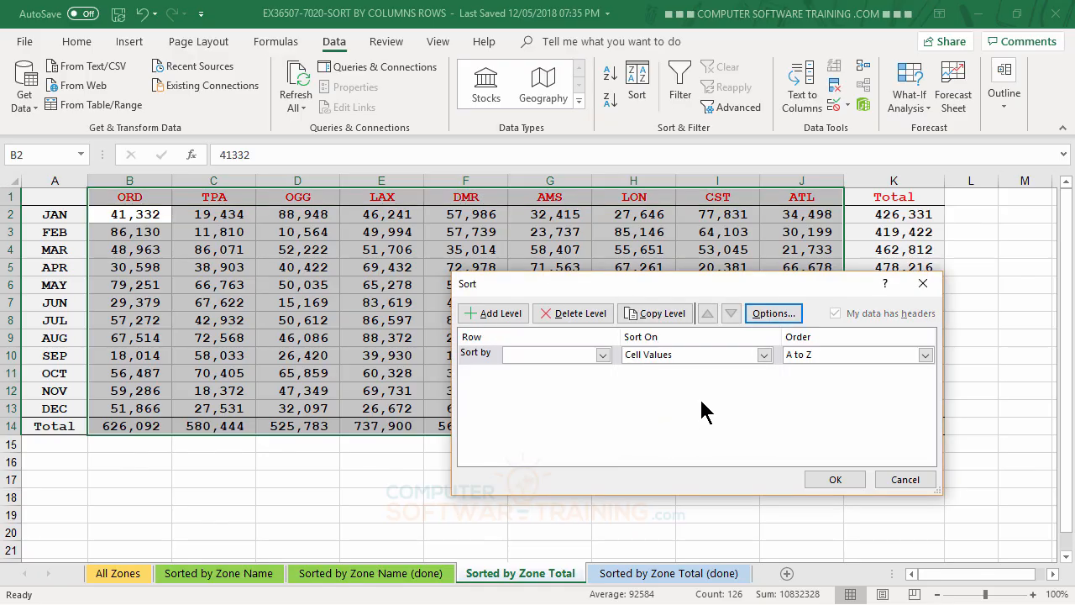
- Sort the zone columns by Row 14 totals, largest to smallest, and deselect the range
{"action": "left_click", "coordinate": [602, 355]}
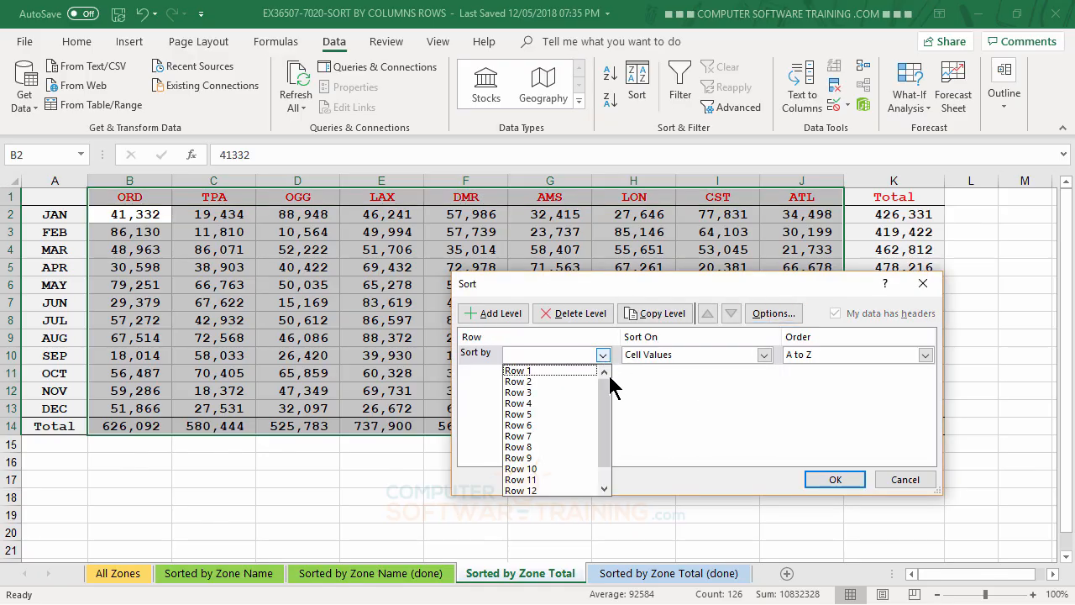
{"action": "left_click_drag", "start_coordinate": [609, 445], "coordinate": [599, 488]}
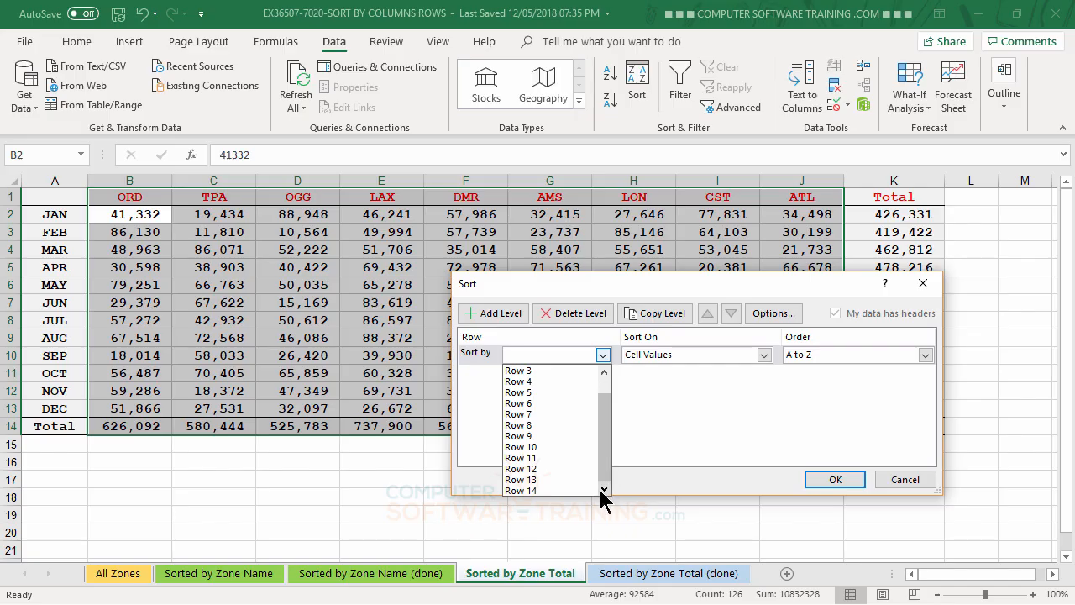
{"action": "left_click", "coordinate": [534, 492]}
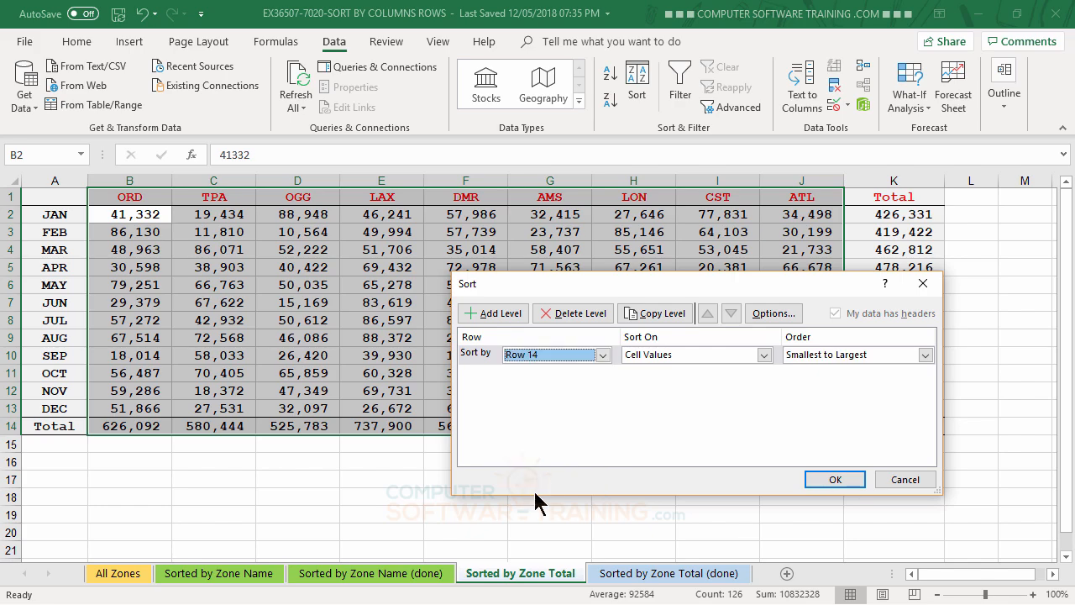
{"action": "left_click", "coordinate": [924, 354]}
{"action": "left_click", "coordinate": [840, 386]}
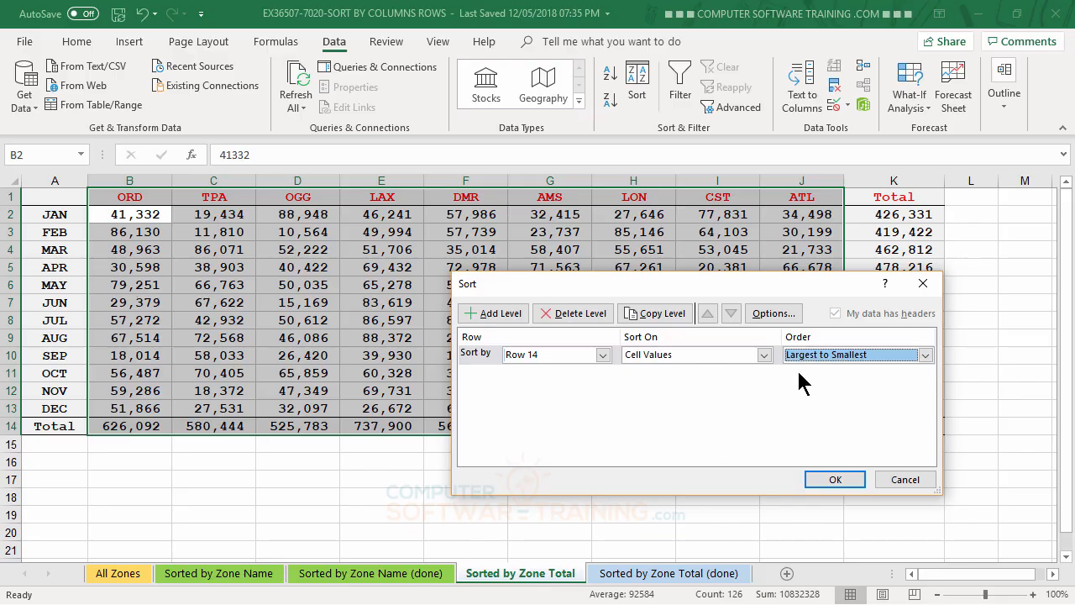
{"action": "left_click_drag", "start_coordinate": [789, 294], "coordinate": [745, 453]}
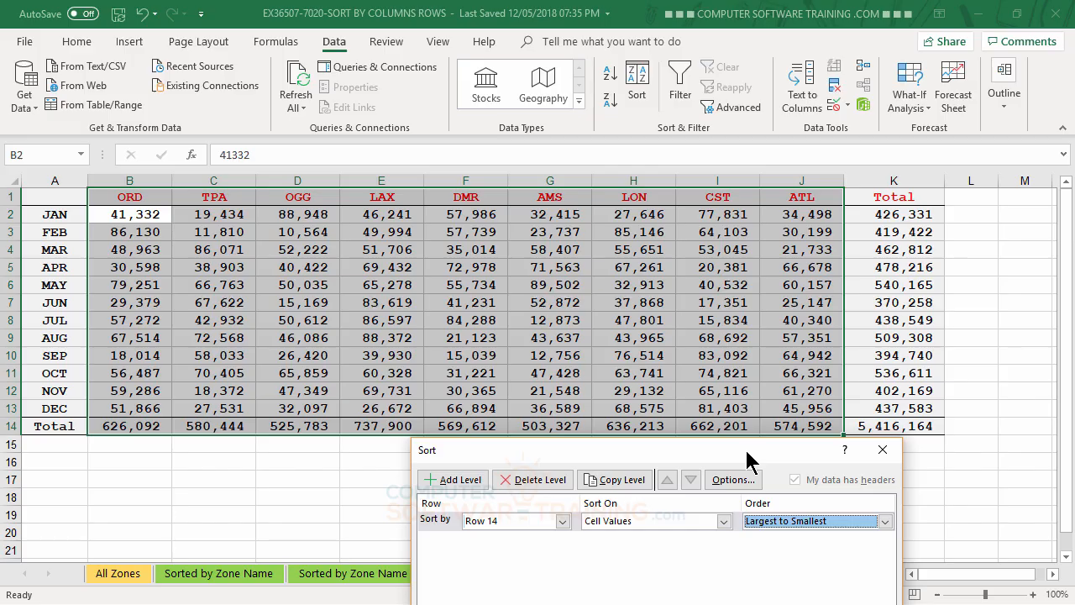
{"action": "left_click_drag", "start_coordinate": [744, 447], "coordinate": [734, 215]}
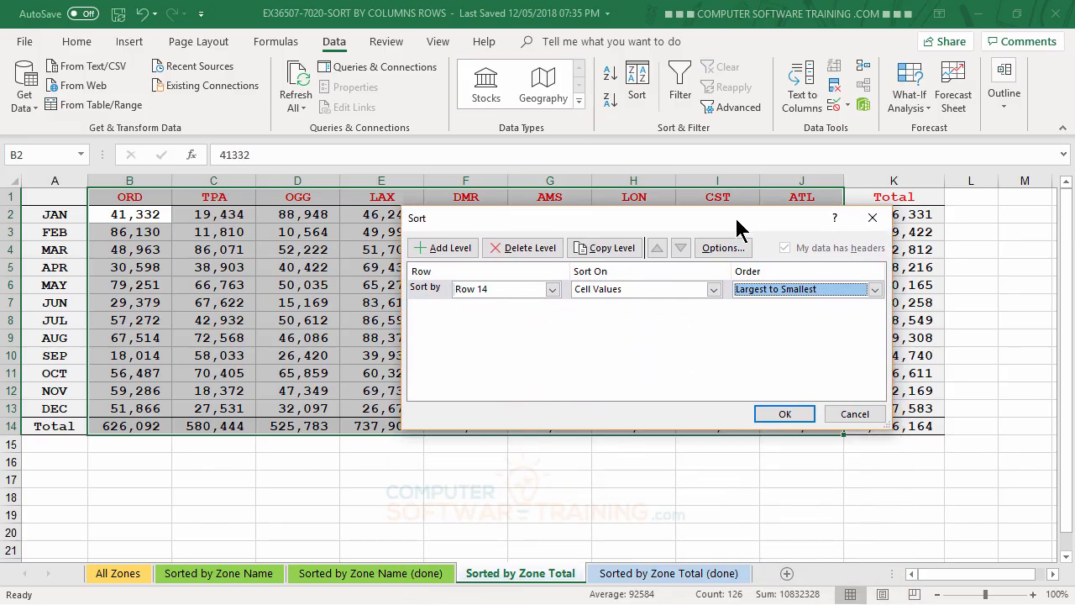
{"action": "left_click", "coordinate": [784, 414]}
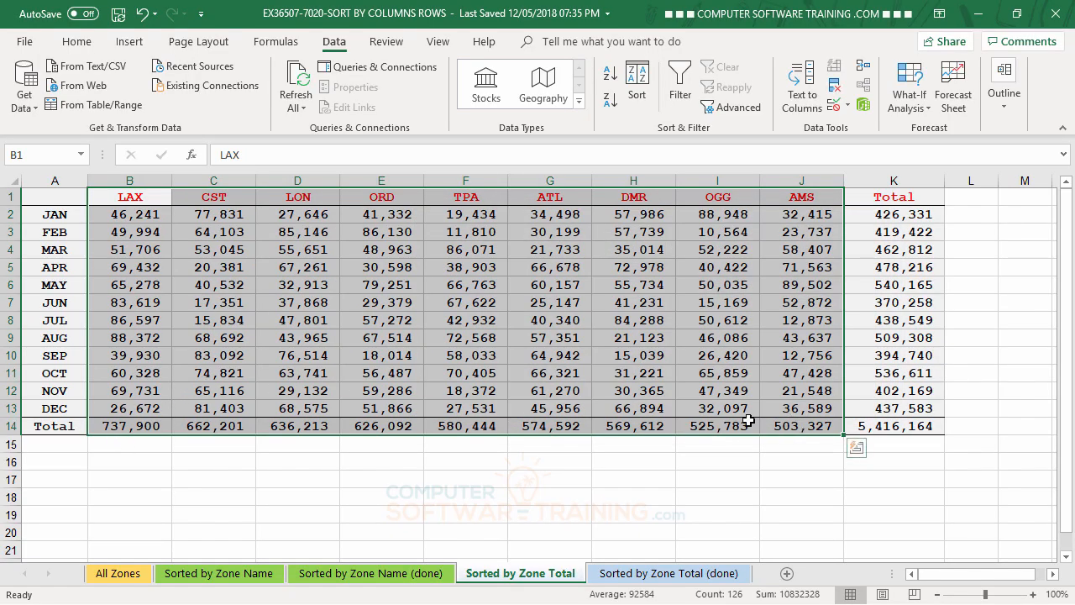
{"action": "left_click", "coordinate": [628, 319]}
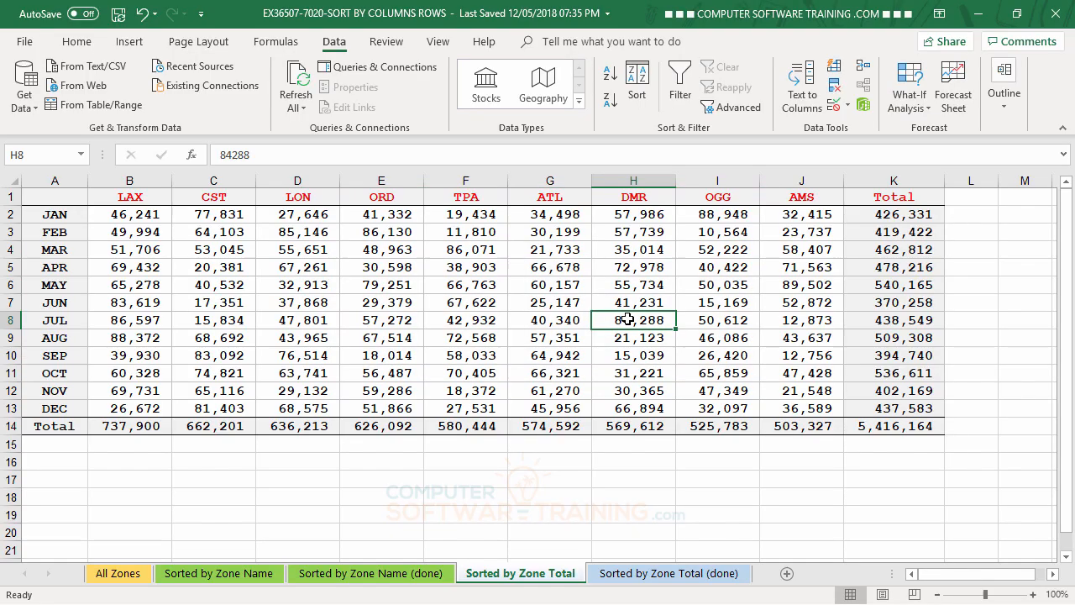